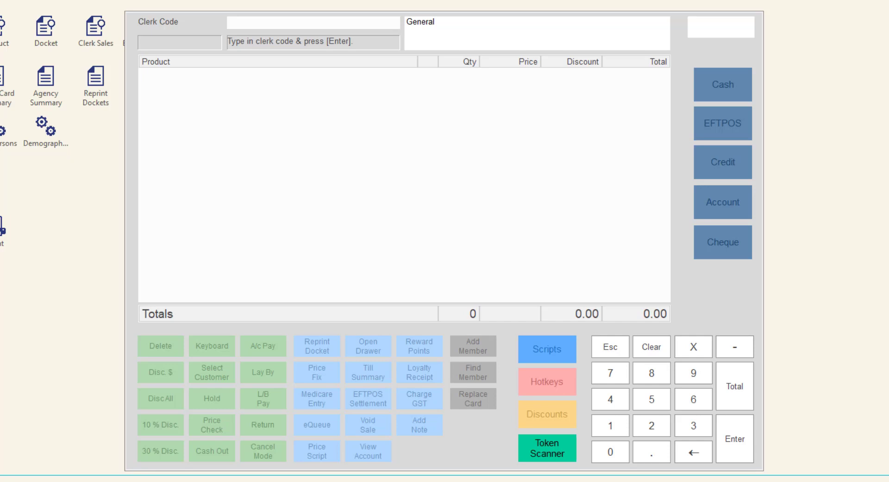
left_click(230, 25)
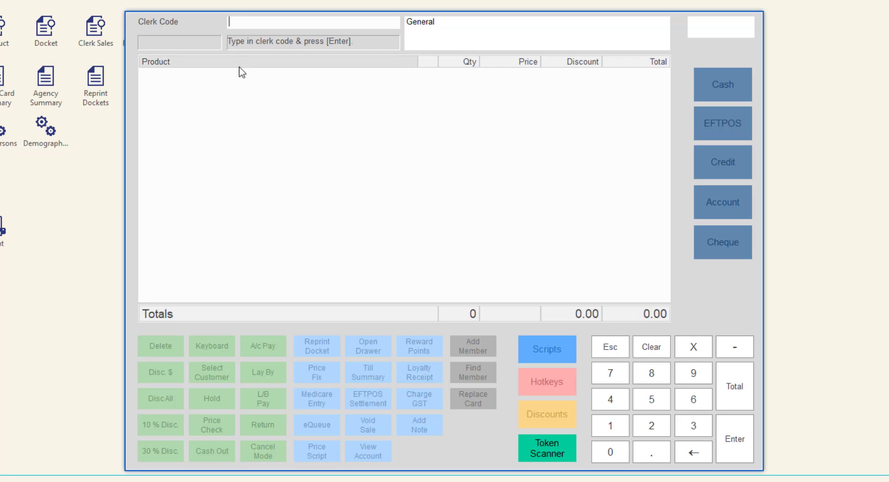
type("***")
key("Return")
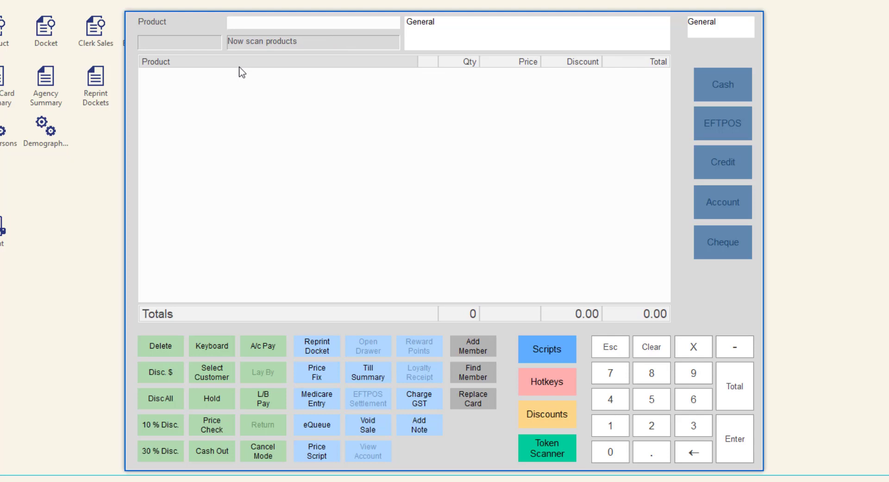
type("9313395266311")
key("Return")
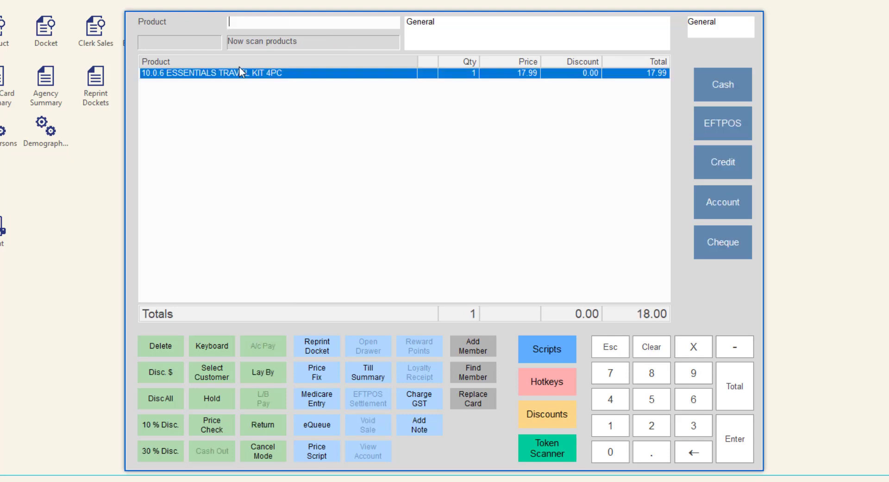
type("9313395266311")
key("Return")
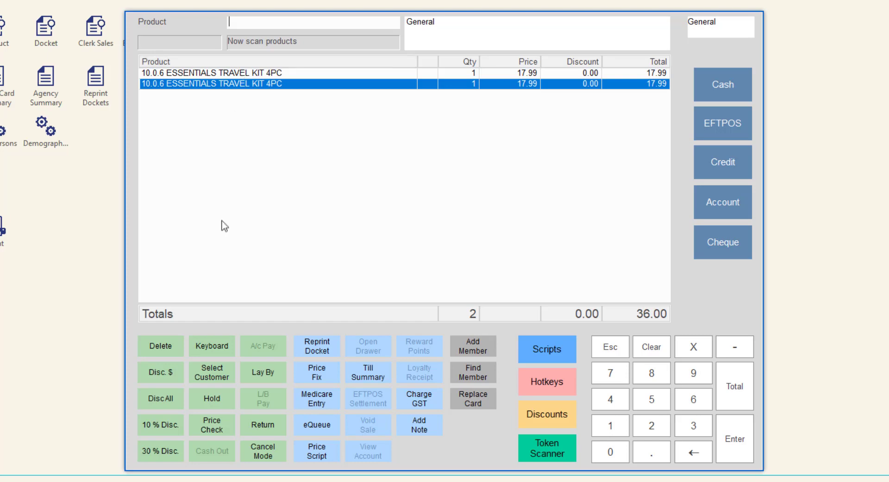
Step: Search customers by surname and attach the matching customer to the sale
left_click(206, 379)
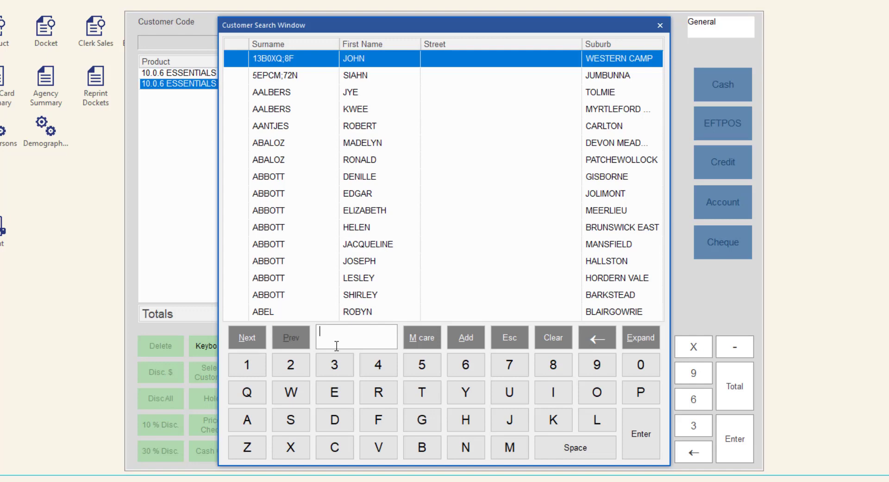
type("citizen")
left_click(401, 76)
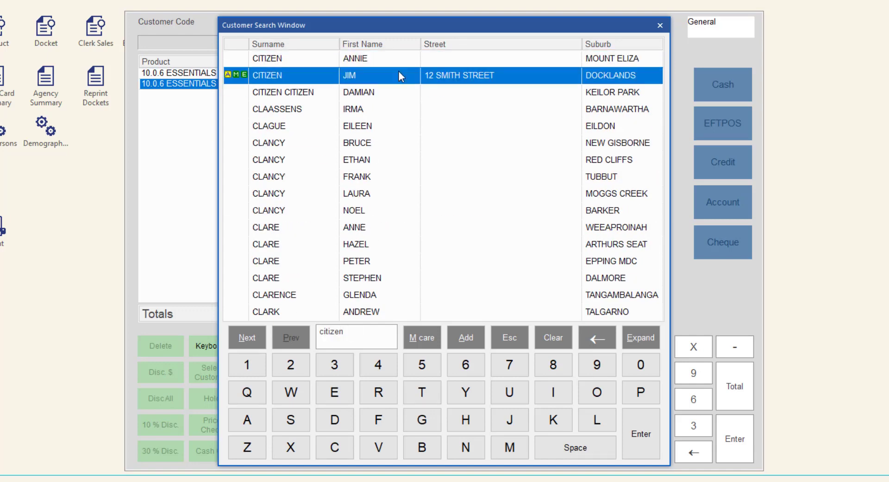
left_click(641, 434)
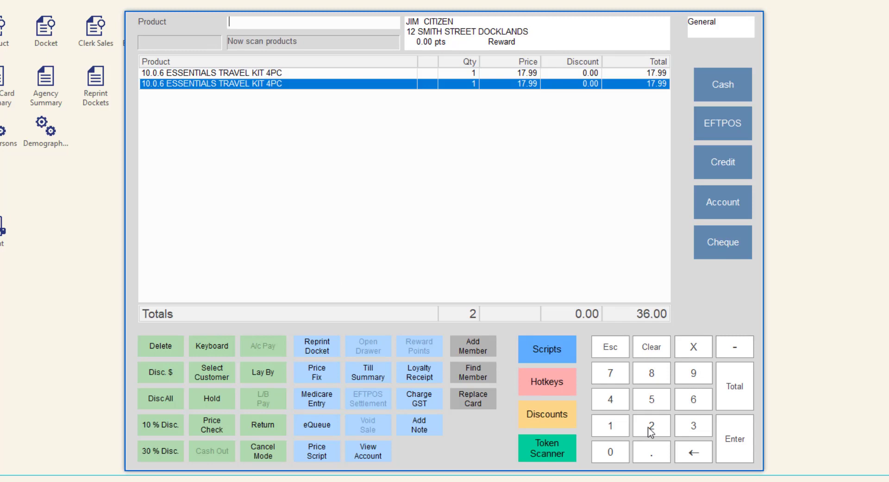
Step: Tender 36.00 in cash for the sale, bringing up the SMS eReceipt window
left_click(719, 95)
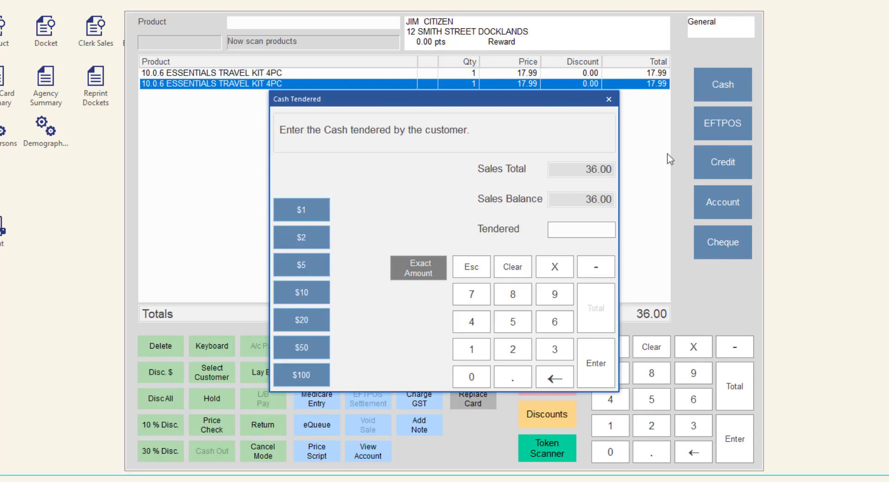
type("36.00")
left_click(610, 371)
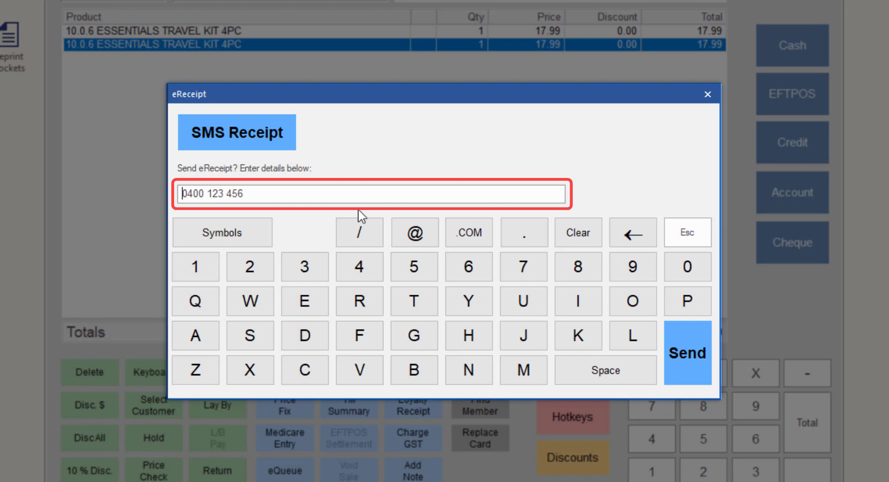
Step: Replace the prefilled mobile number with a new number and send the SMS eReceipt
left_click(313, 191)
triple_click(297, 192)
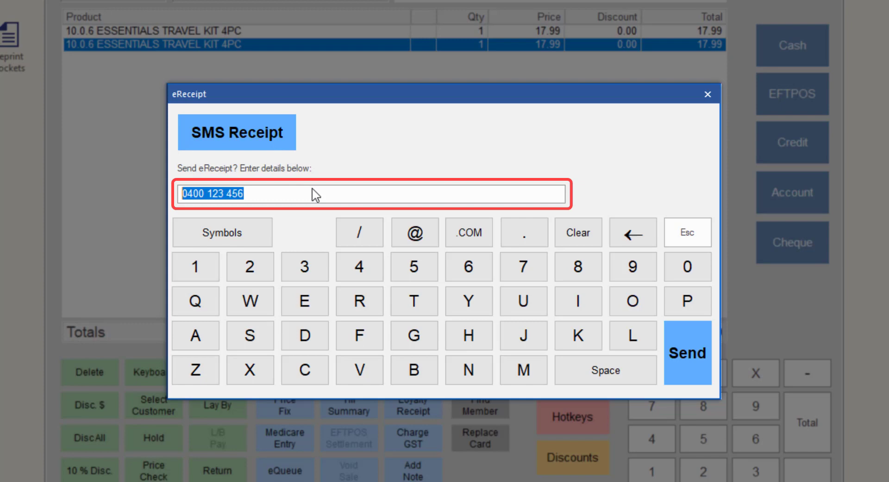
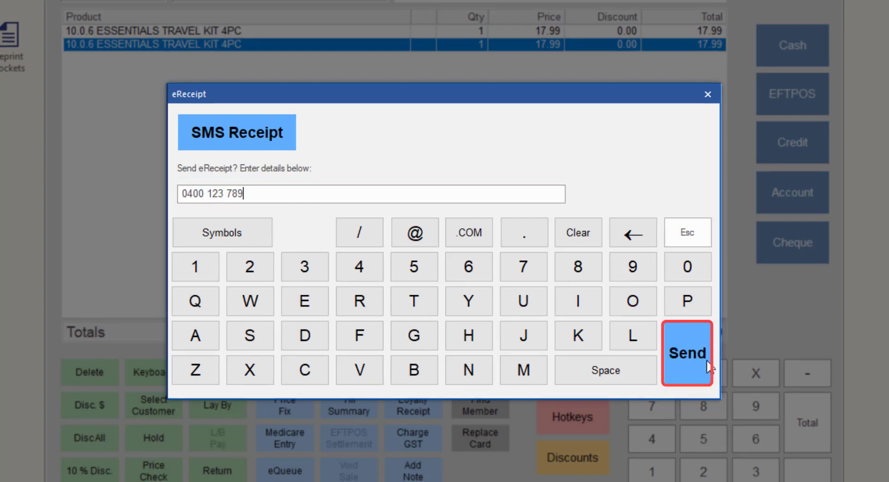
left_click(707, 366)
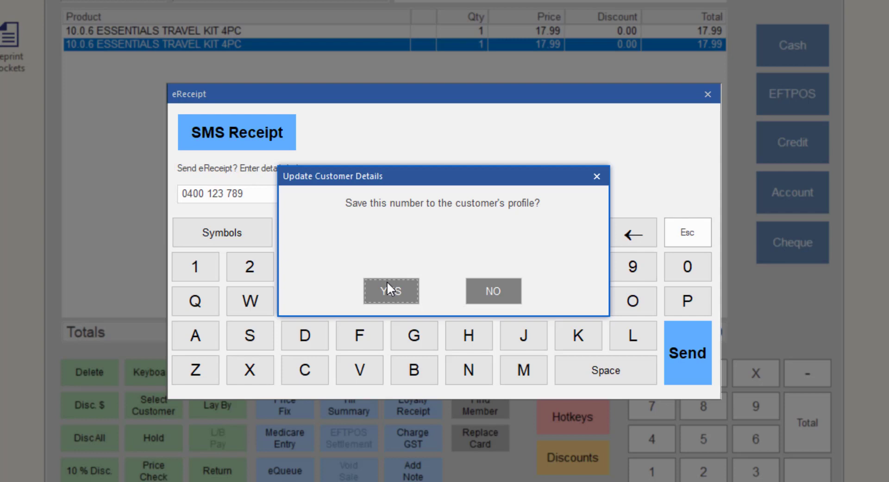
Step: Decline saving the new mobile number to the customer's profile
left_click(506, 289)
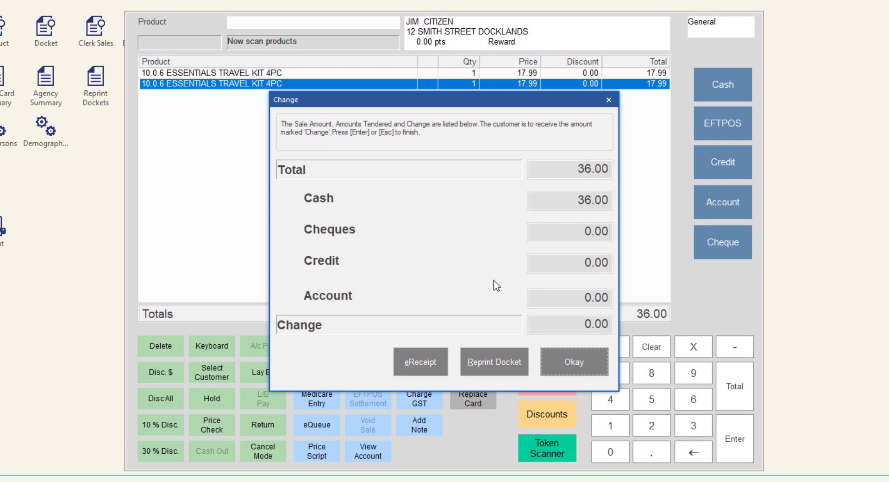
Step: Reopen the eReceipt window from the change summary and close it without sending
left_click(443, 366)
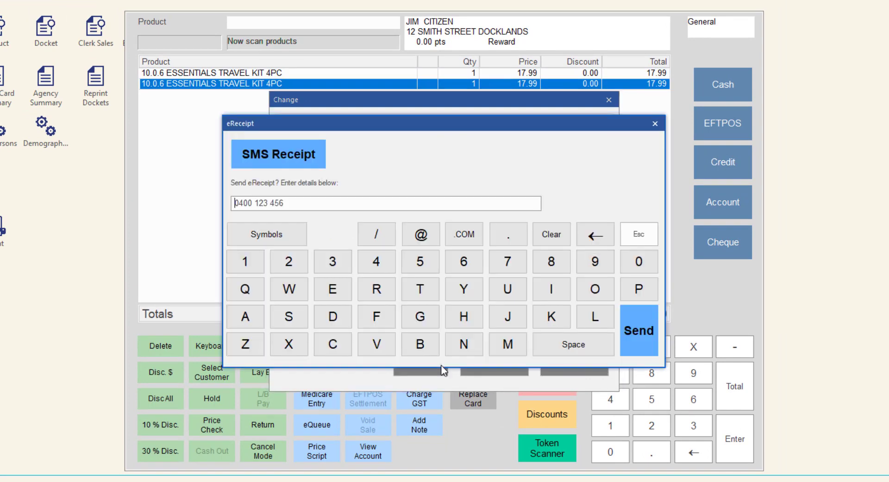
left_click(643, 232)
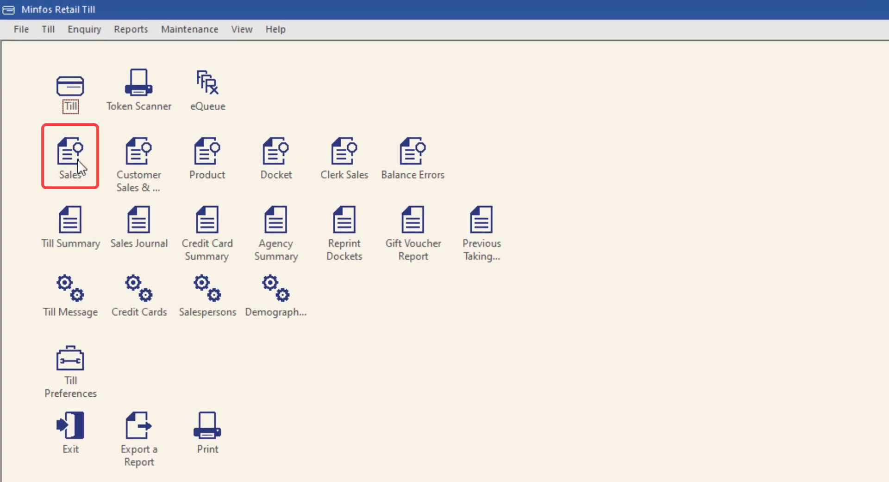
Step: Resend an SMS eReceipt for past sale 6547 from its Sale Detail Enquiry to a mobile number
double_click(77, 159)
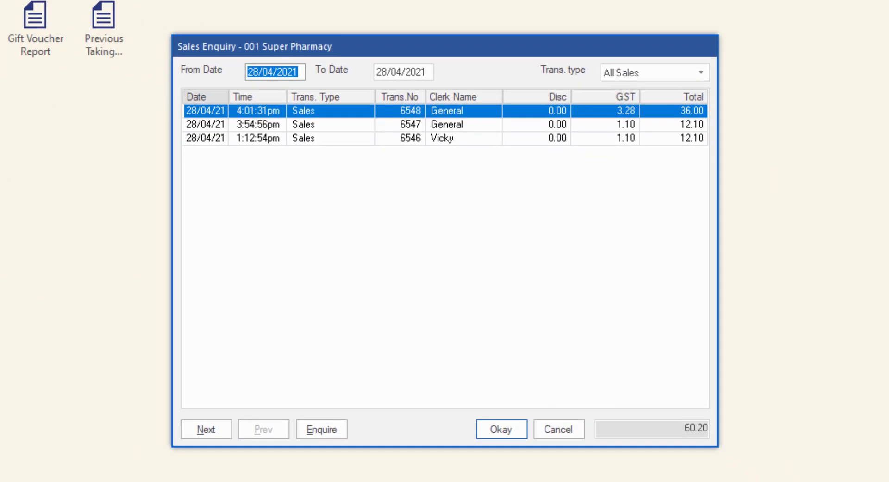
left_click(410, 129)
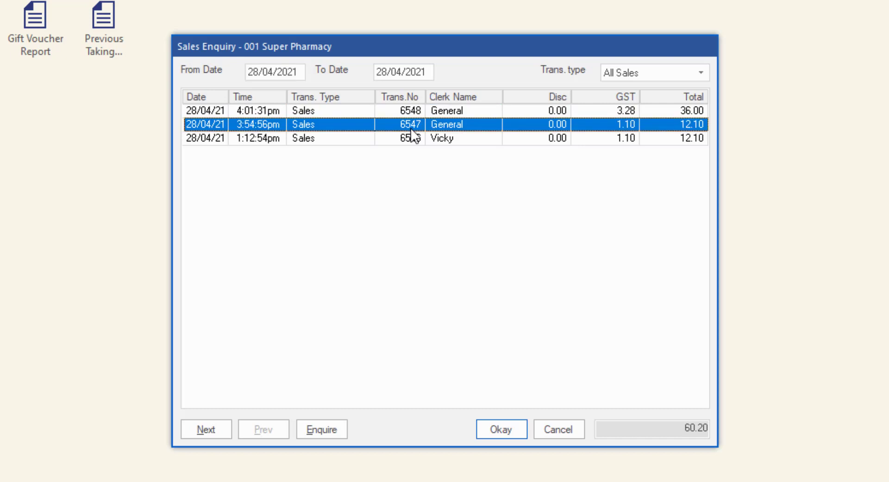
left_click(334, 437)
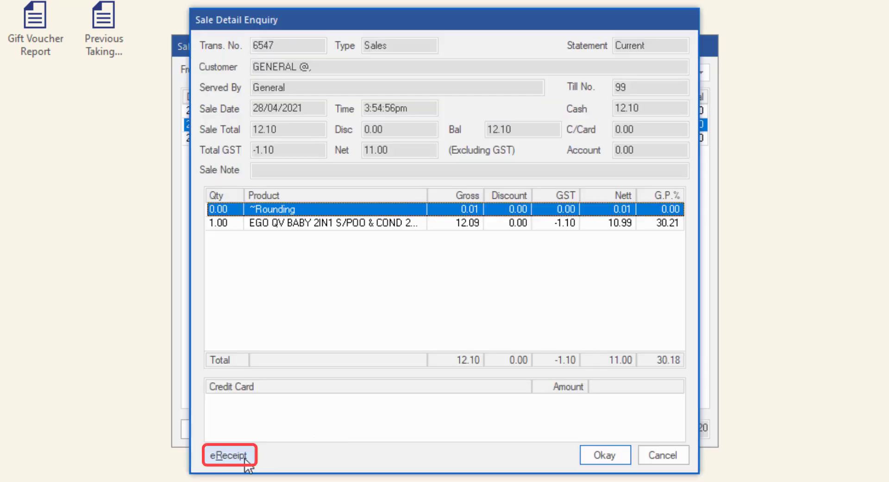
left_click(229, 456)
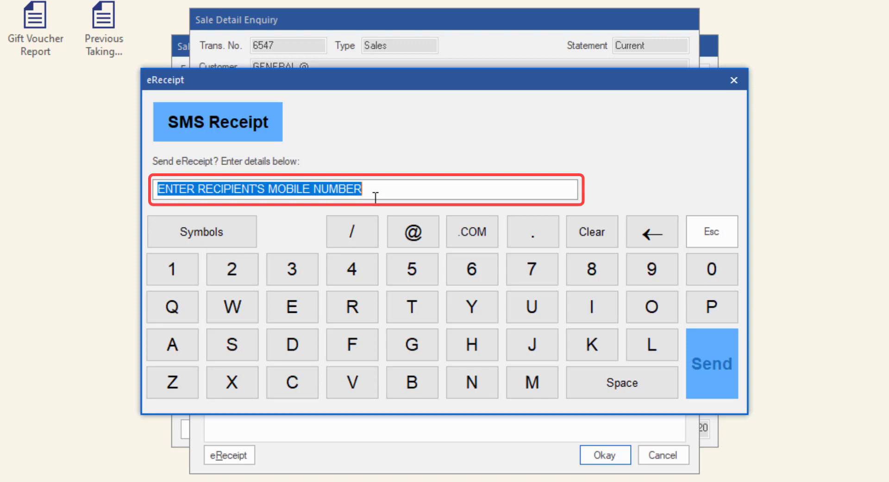
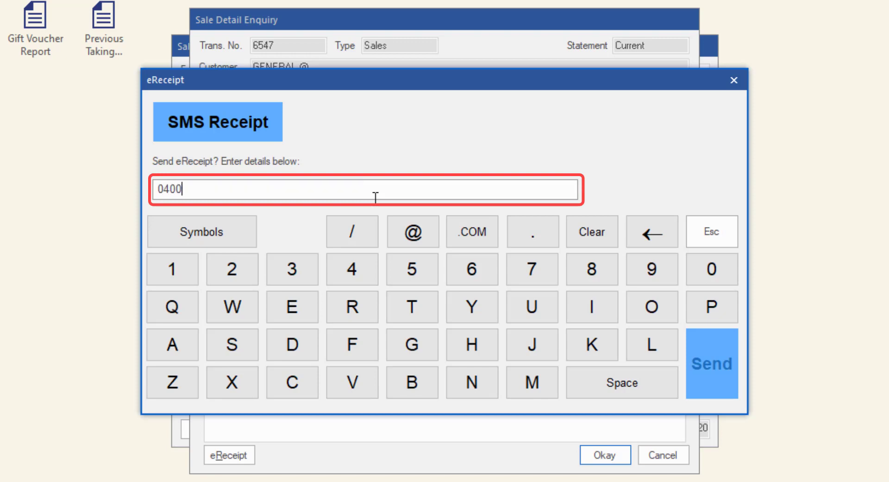
left_click(722, 379)
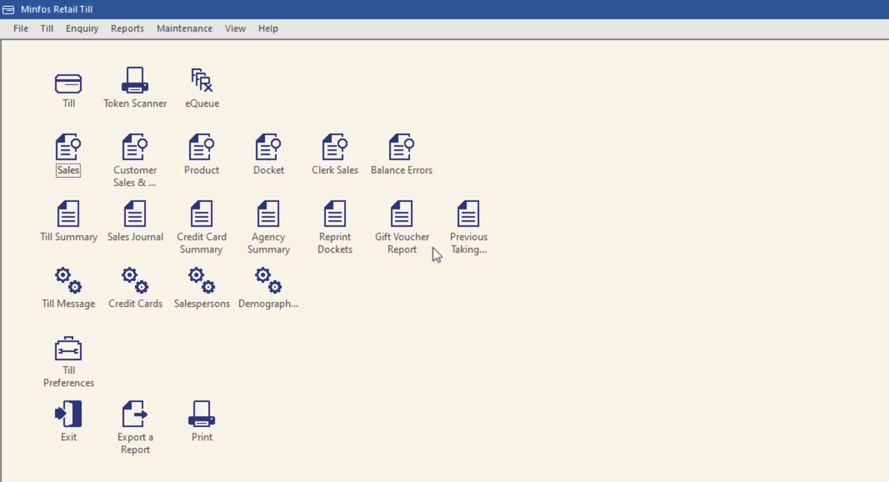
Step: Open the E. eReceipt Audit Log report from the Reports menu
left_click(133, 28)
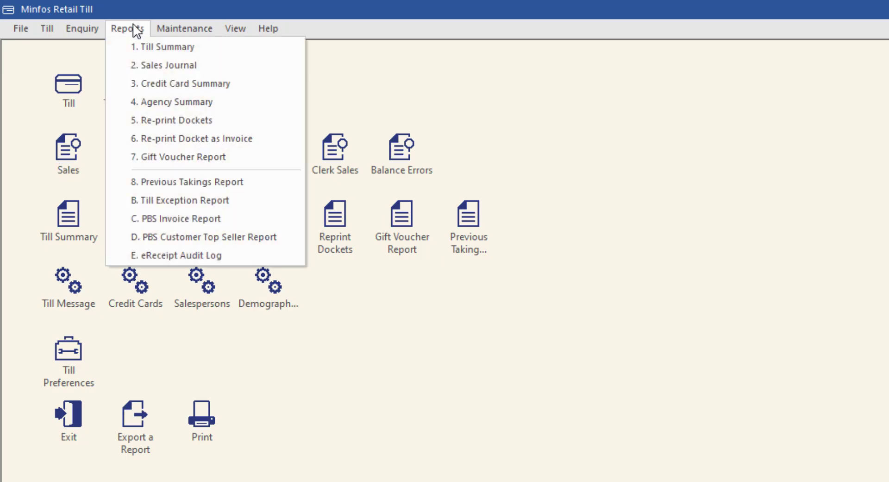
left_click(226, 254)
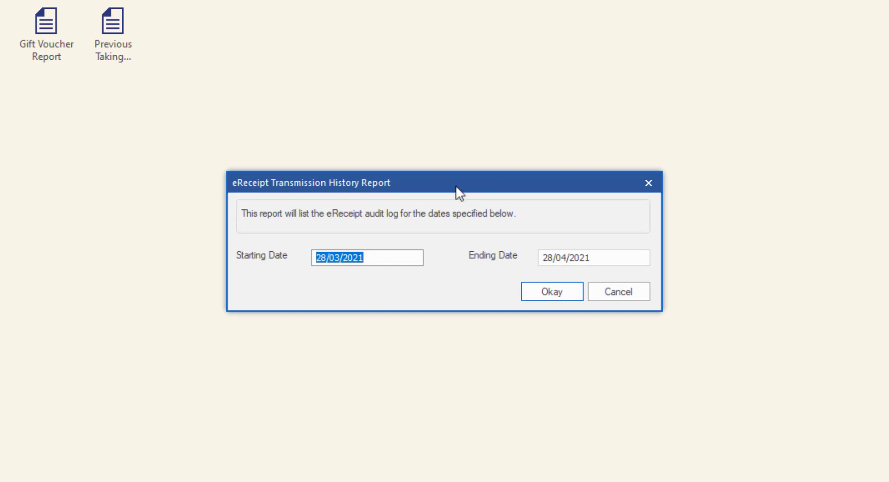
Step: Run the eReceipt Audit Log for 28/03/2021 to 28/04/2021
left_click(546, 291)
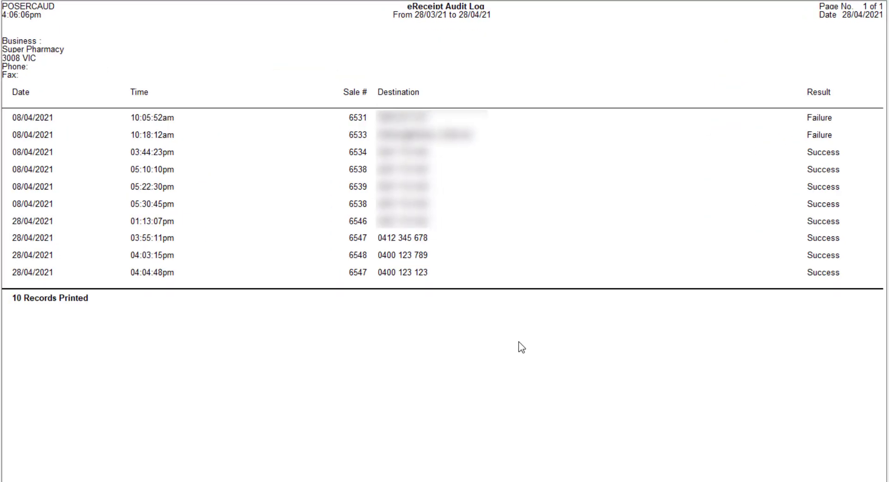